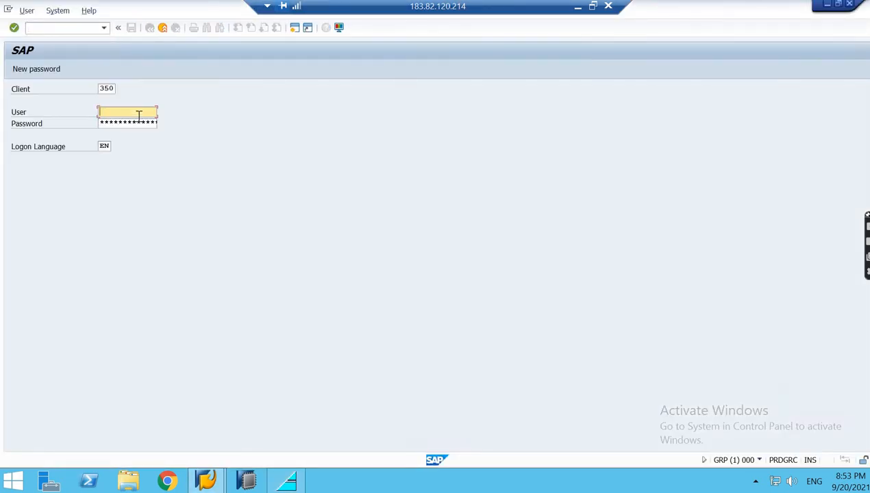
Step: Fill in the suggested user ID on the SAP logon screen for client 350
{"action": "left_click", "coordinate": [138, 115]}
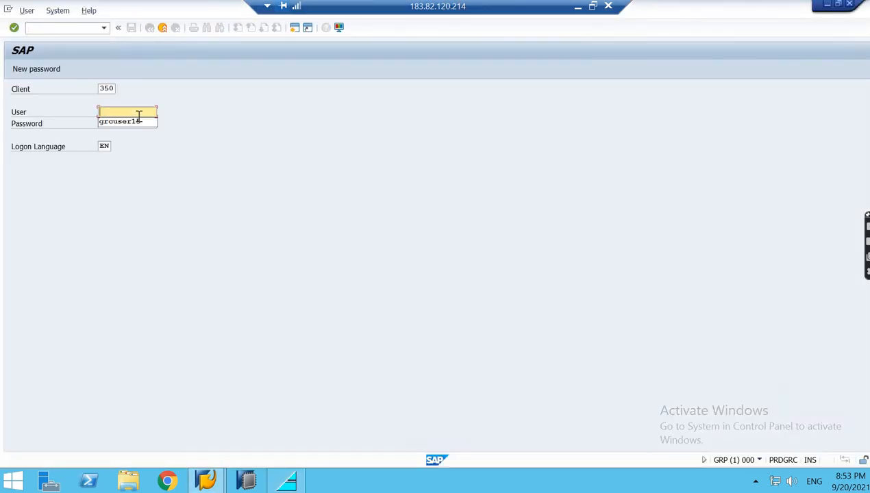
{"action": "left_click", "coordinate": [127, 124]}
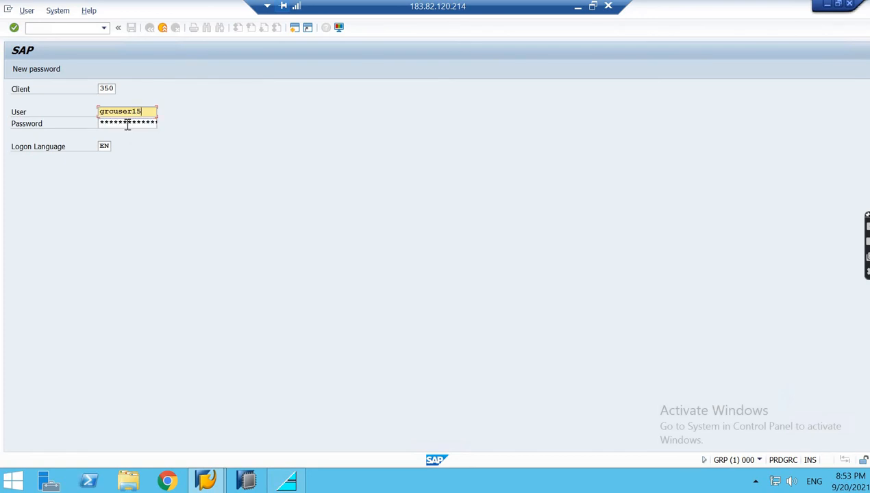
{"action": "left_click", "coordinate": [128, 123]}
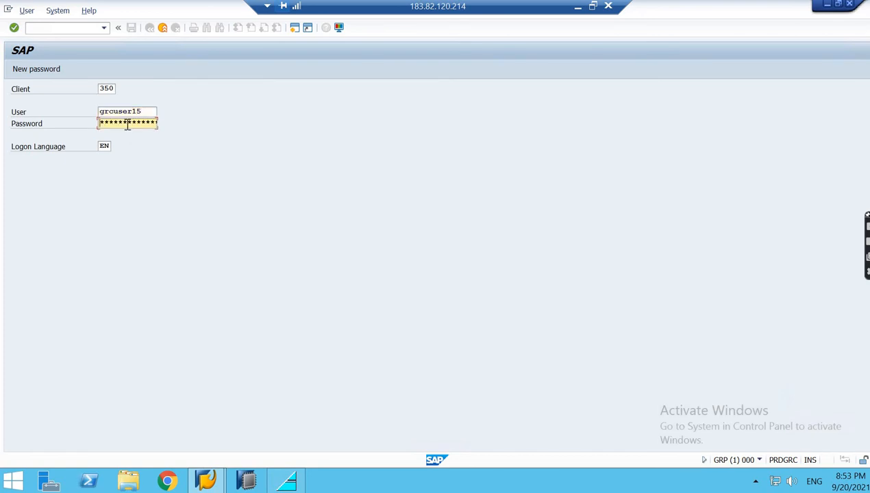
Step: Minimize the SAP logon window and terminate Synactive GuiXT
{"action": "left_click", "coordinate": [827, 4]}
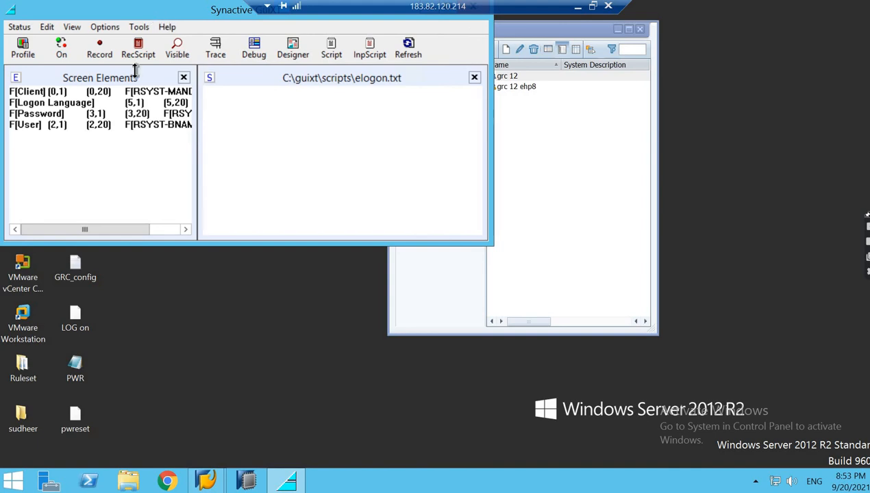
{"action": "left_click", "coordinate": [471, 77]}
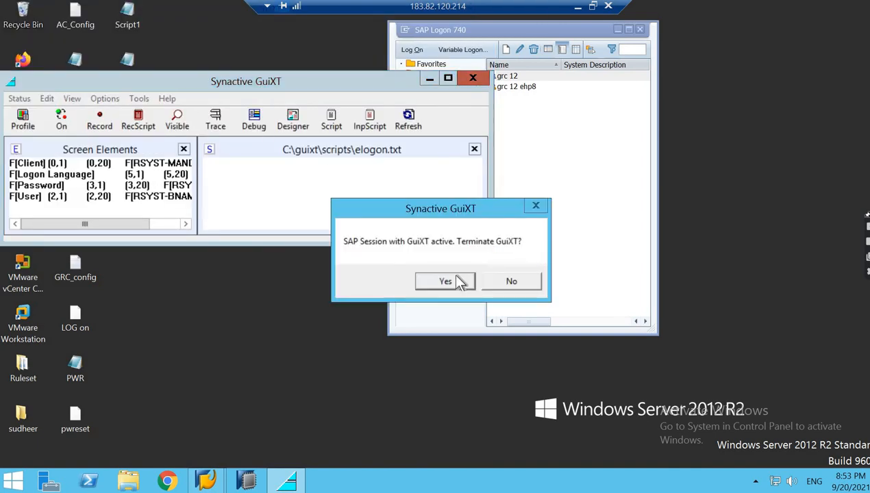
{"action": "left_click", "coordinate": [444, 282]}
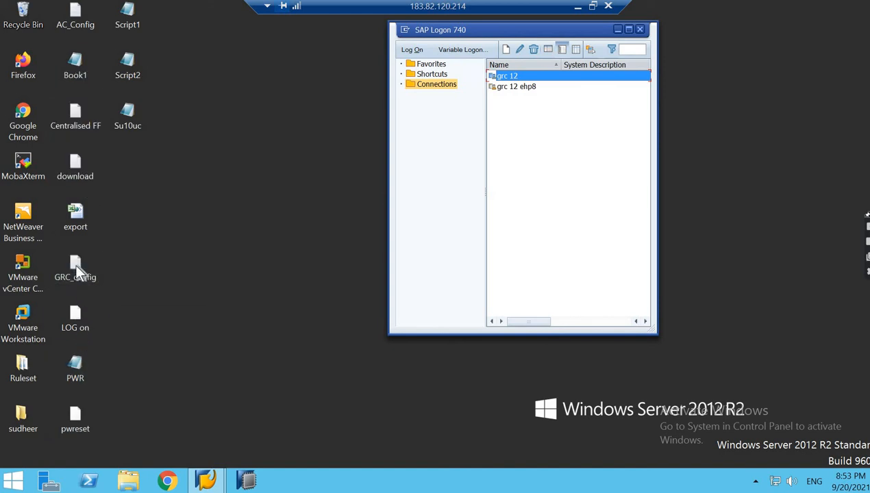
Step: Open the download text file from the desktop, copy the stored account password, and close the file
{"action": "left_click", "coordinate": [72, 165]}
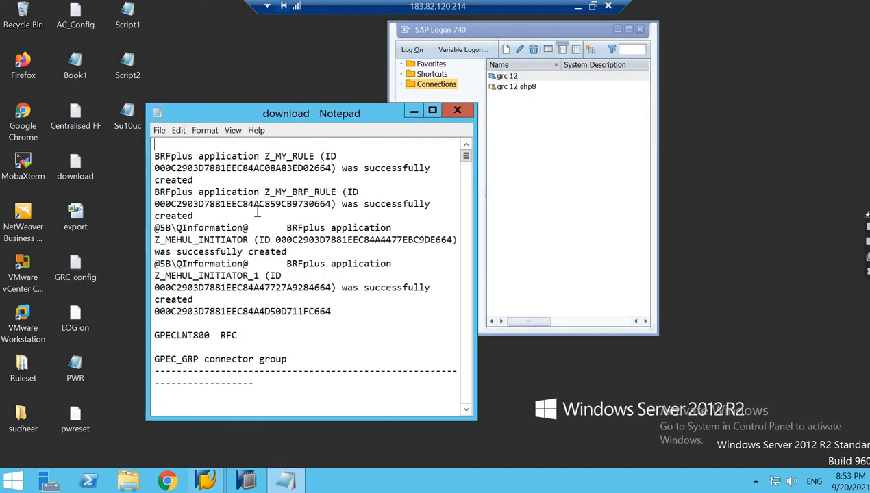
{"action": "left_click", "coordinate": [433, 111]}
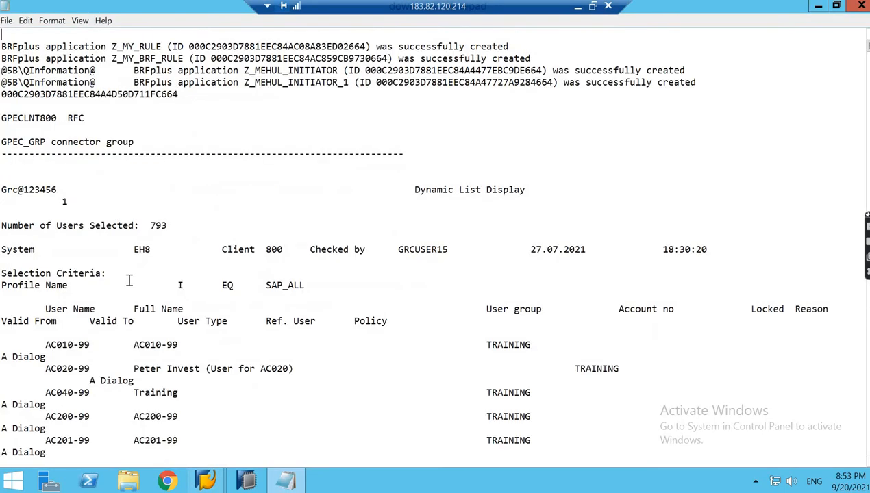
{"action": "left_click_drag", "start_coordinate": [56, 189], "coordinate": [2, 189]}
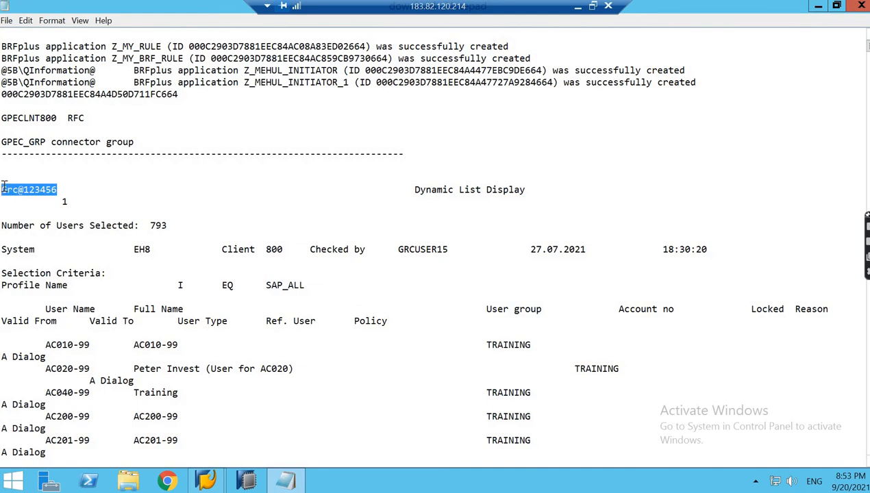
{"action": "left_click", "coordinate": [861, 5]}
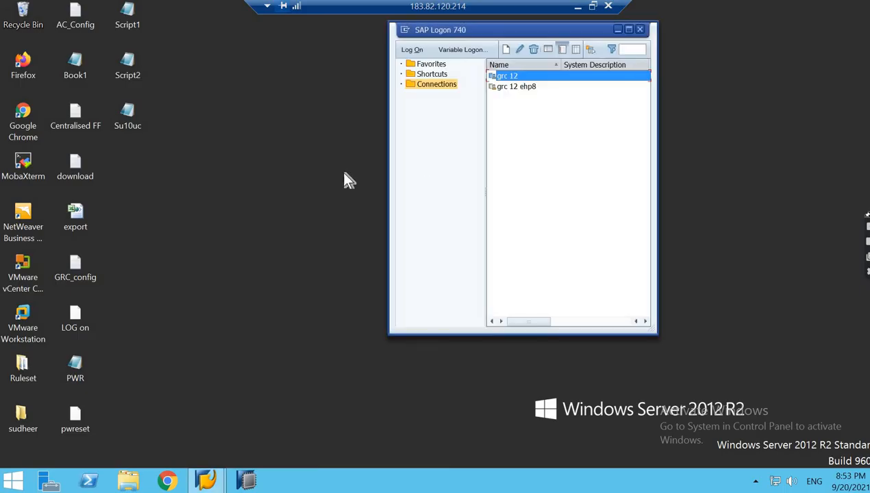
Step: Return to the SAP logon window, enter the account password, and log on
{"action": "left_click", "coordinate": [204, 480]}
{"action": "left_click", "coordinate": [239, 415]}
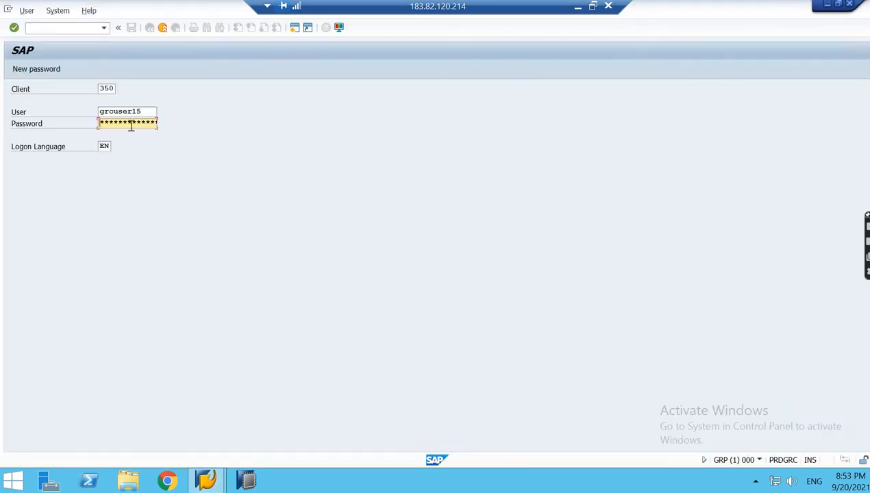
{"action": "key", "text": "Return"}
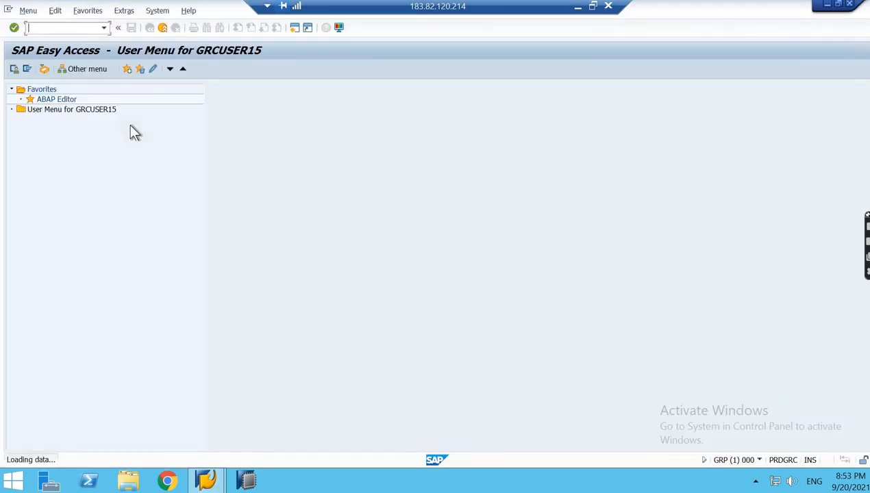
Step: Run transaction SPRO and display the SAP Reference IMG
{"action": "type", "text": "spro"}
{"action": "key", "text": "Return"}
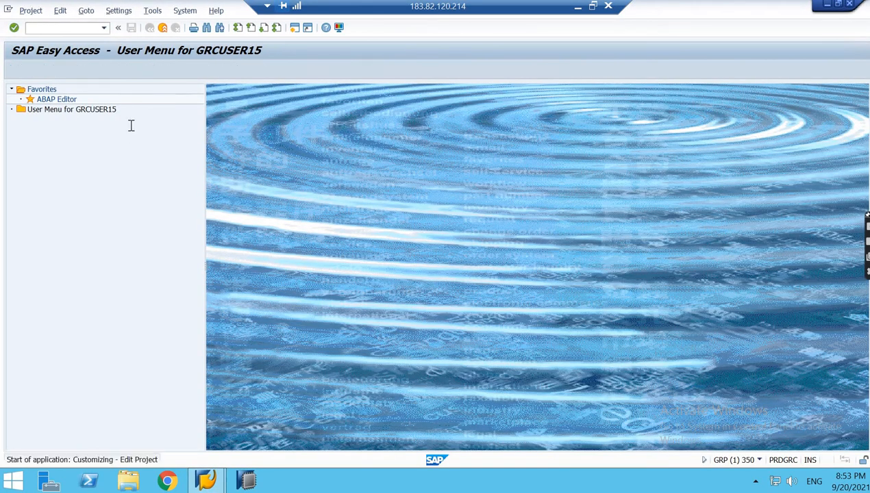
{"action": "left_click", "coordinate": [41, 71]}
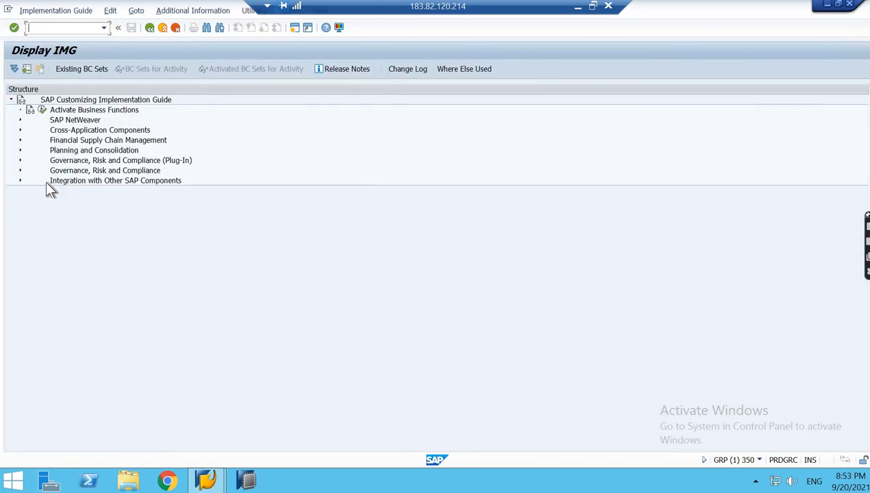
Step: Execute Maintain MSMP Workflows under Governance, Risk and Compliance, Access Control, Workflow for Access Control
{"action": "left_click", "coordinate": [20, 171]}
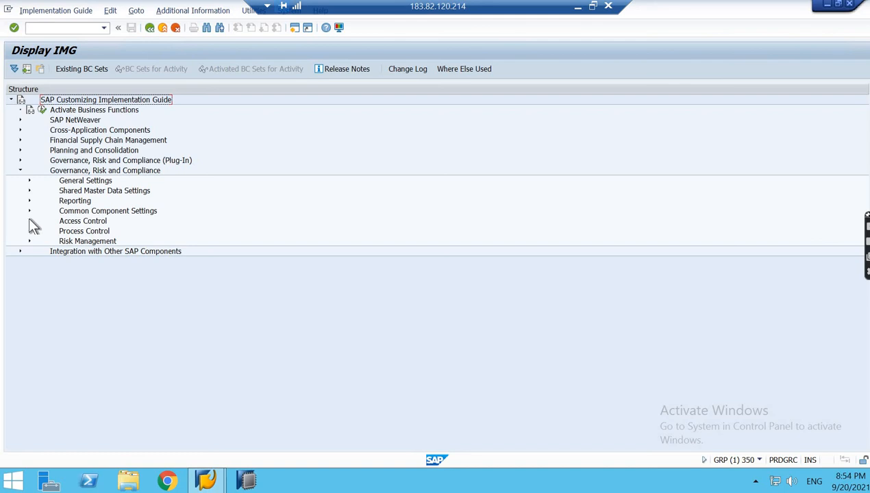
{"action": "left_click", "coordinate": [28, 221]}
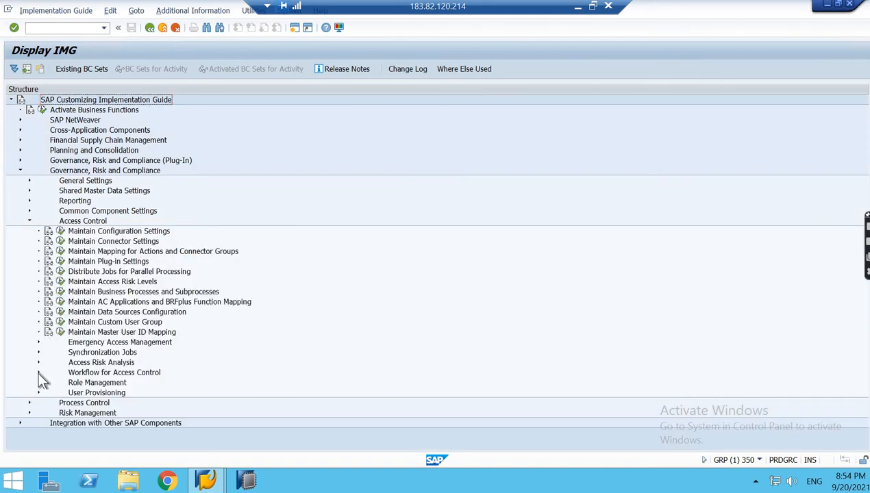
{"action": "left_click", "coordinate": [39, 372]}
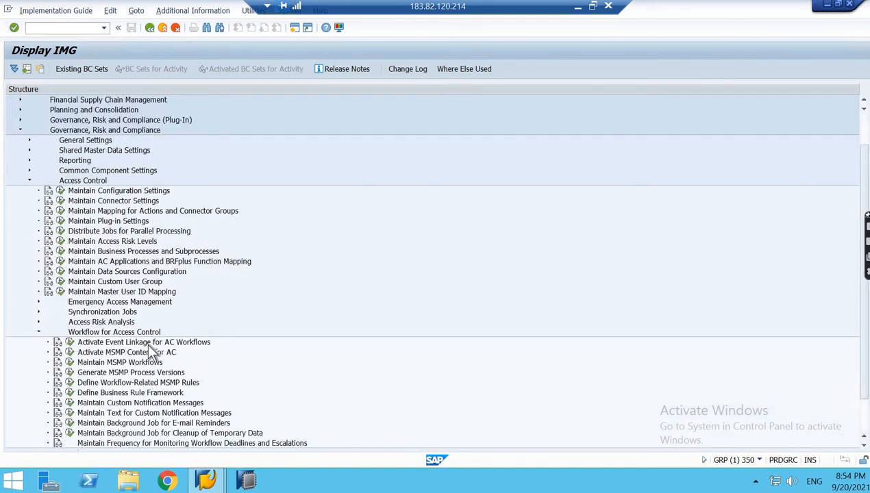
{"action": "scroll", "coordinate": [81, 370], "scroll_direction": "down", "scroll_amount": 1}
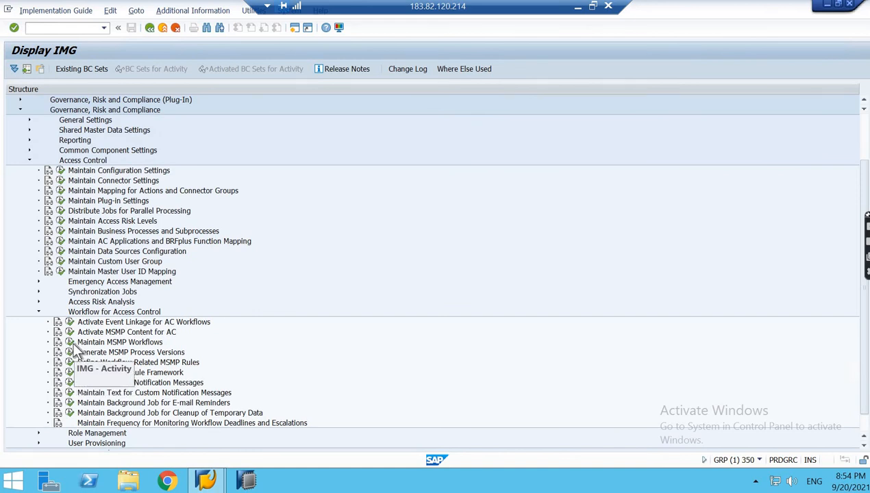
{"action": "left_click", "coordinate": [70, 342]}
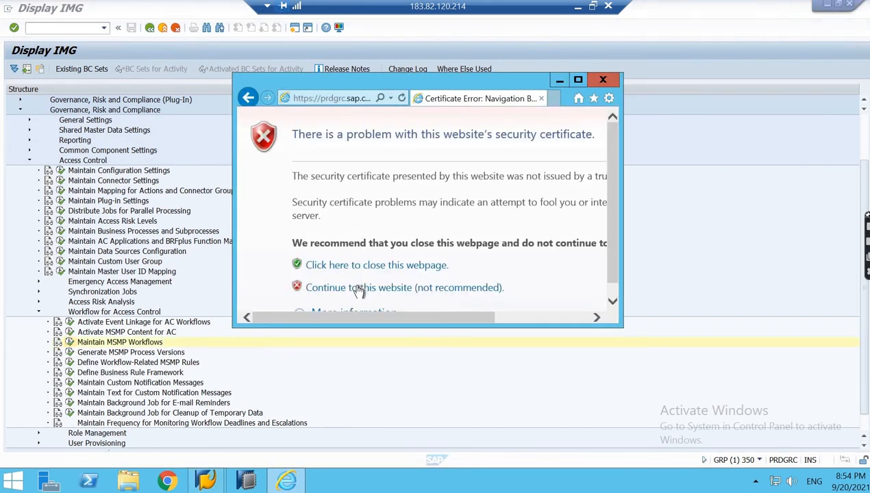
Step: Continue past the certificate warning and log on to SAP NetWeaver client 350 with the user ID and account password
{"action": "left_click", "coordinate": [359, 288]}
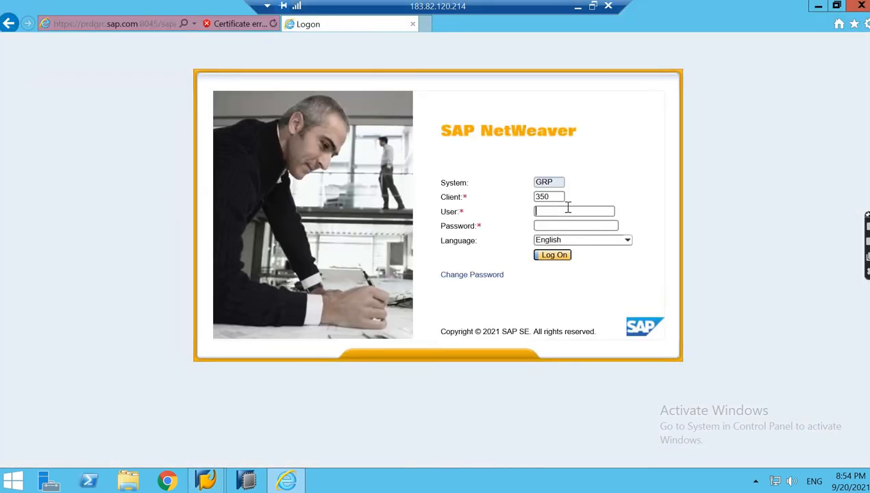
{"action": "left_click", "coordinate": [565, 211]}
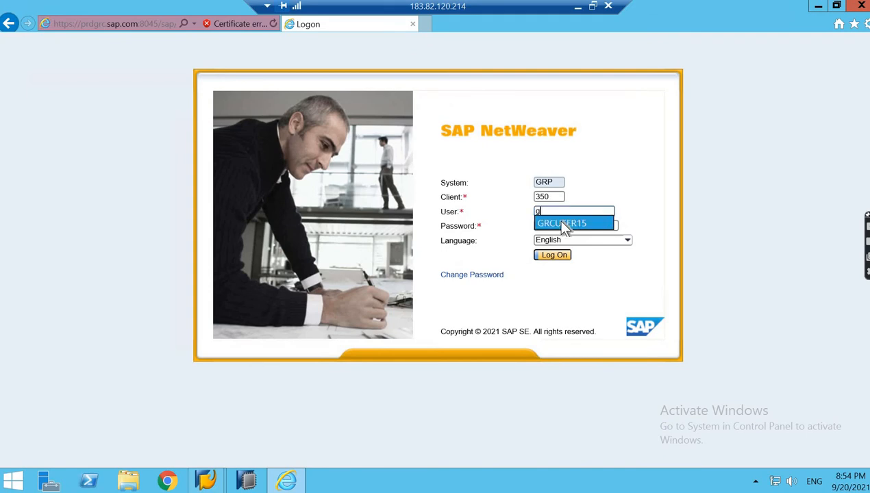
{"action": "left_click", "coordinate": [558, 221]}
{"action": "left_click", "coordinate": [551, 255]}
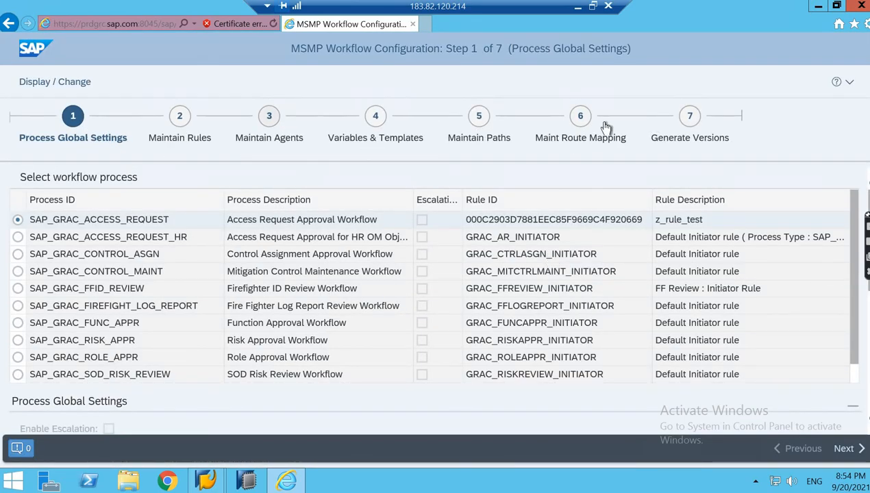
Step: Switch the MSMP configuration to change mode and advance to Maintain Rules for the SAP_GRAC_ACCESS_REQUEST process
{"action": "left_click", "coordinate": [80, 84]}
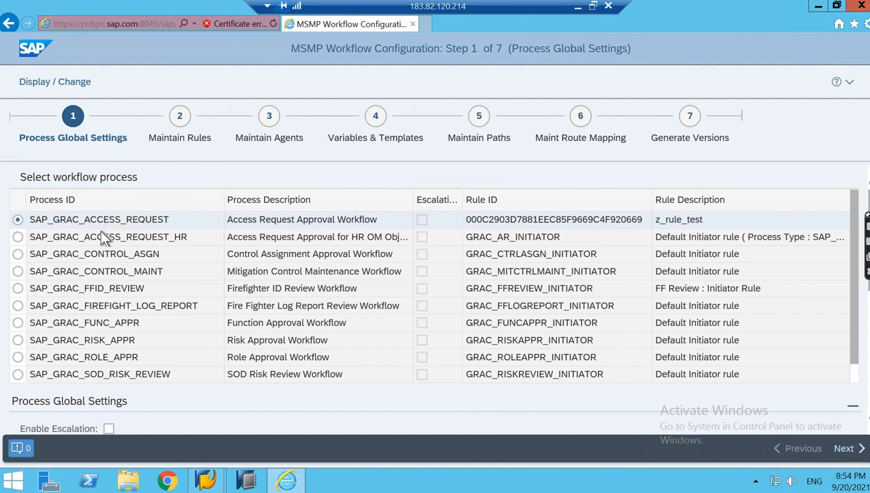
{"action": "left_click", "coordinate": [844, 449]}
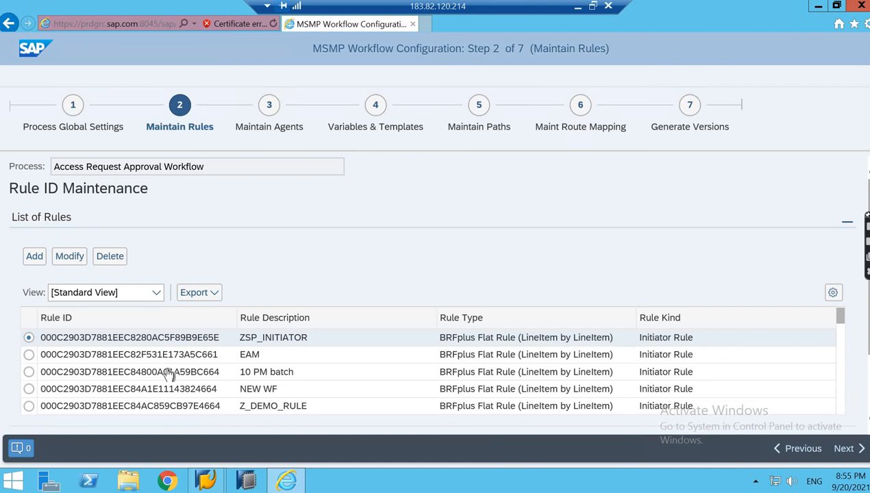
{"action": "scroll", "coordinate": [170, 373], "scroll_direction": "down", "scroll_amount": 1}
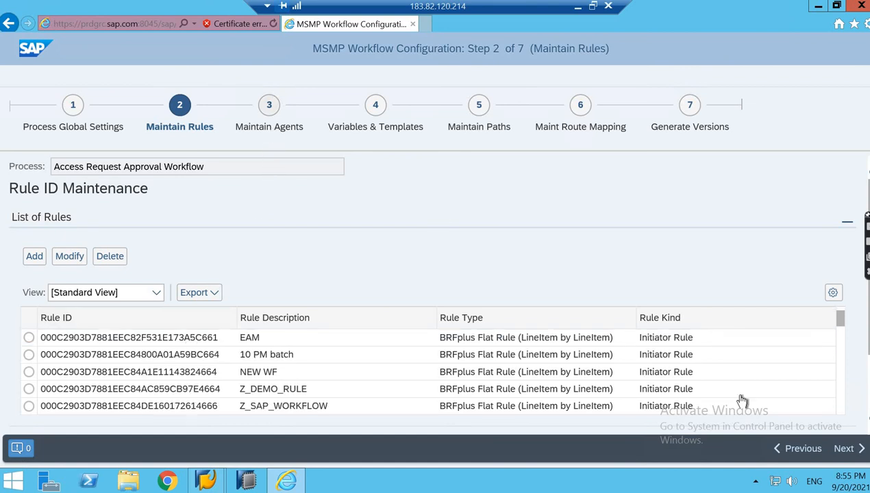
Step: Advance to Maintain Agents, review the agent list for the access request workflow, and select Z_SOD_AGENT
{"action": "left_click", "coordinate": [845, 449]}
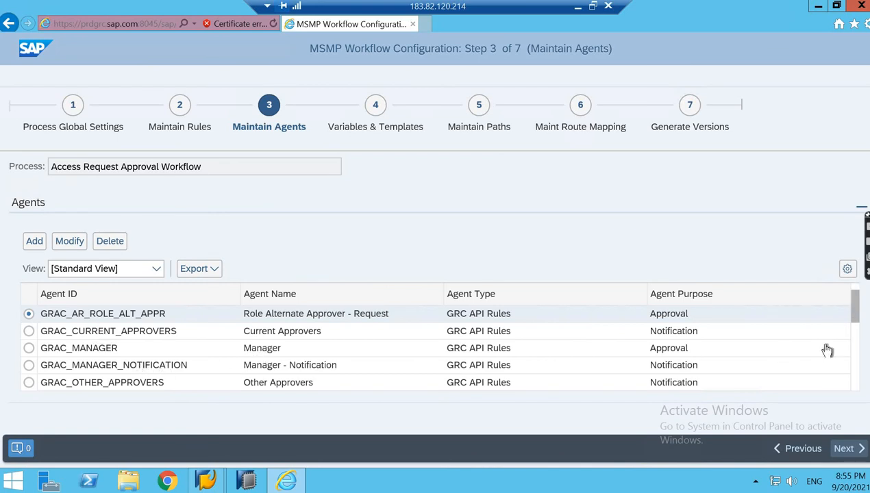
{"action": "scroll", "coordinate": [849, 322], "scroll_direction": "down", "scroll_amount": 1}
{"action": "scroll", "coordinate": [452, 359], "scroll_direction": "down", "scroll_amount": 4}
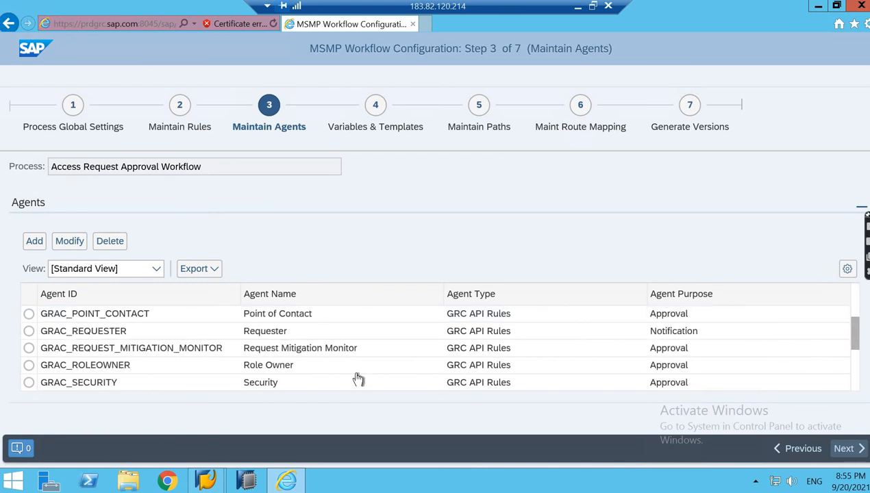
{"action": "scroll", "coordinate": [28, 387], "scroll_direction": "down", "scroll_amount": 1}
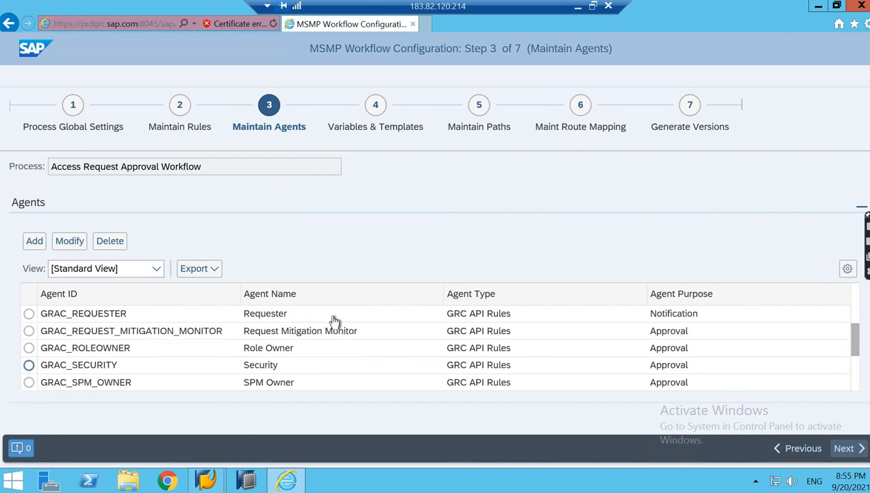
{"action": "scroll", "coordinate": [330, 327], "scroll_direction": "down", "scroll_amount": 5}
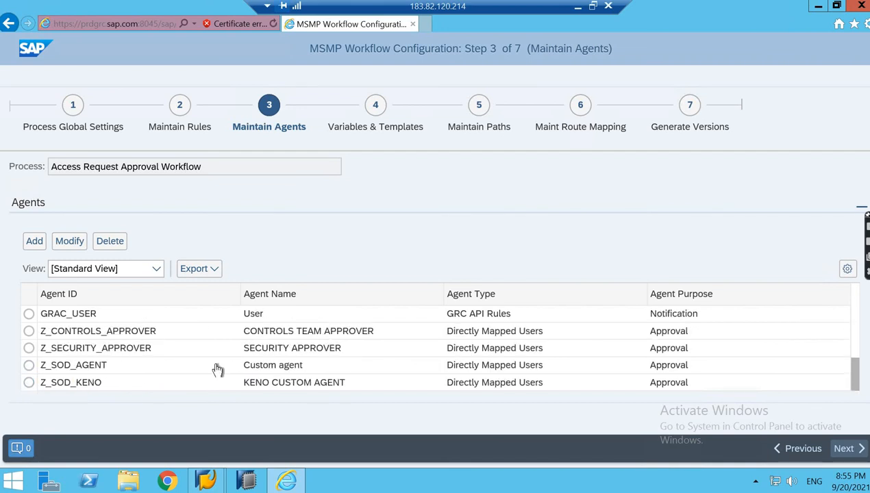
{"action": "left_click", "coordinate": [29, 365]}
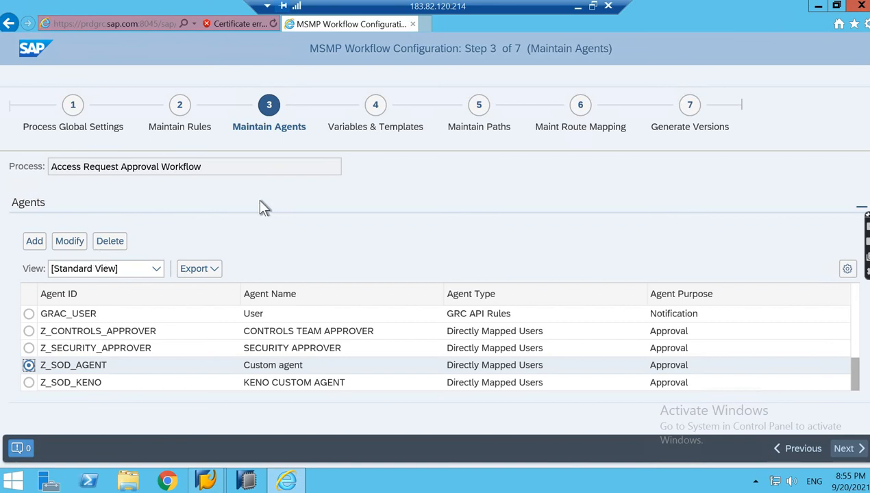
Step: Copy the document object name GRAC_AR_SUBMIT from the notification templates in Variables & Templates and return to the Display IMG window
{"action": "left_click", "coordinate": [374, 115]}
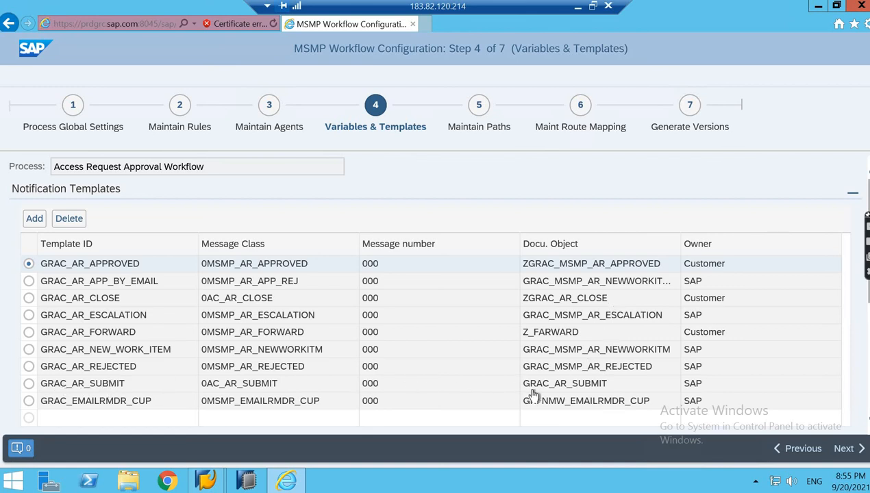
{"action": "left_click", "coordinate": [560, 385]}
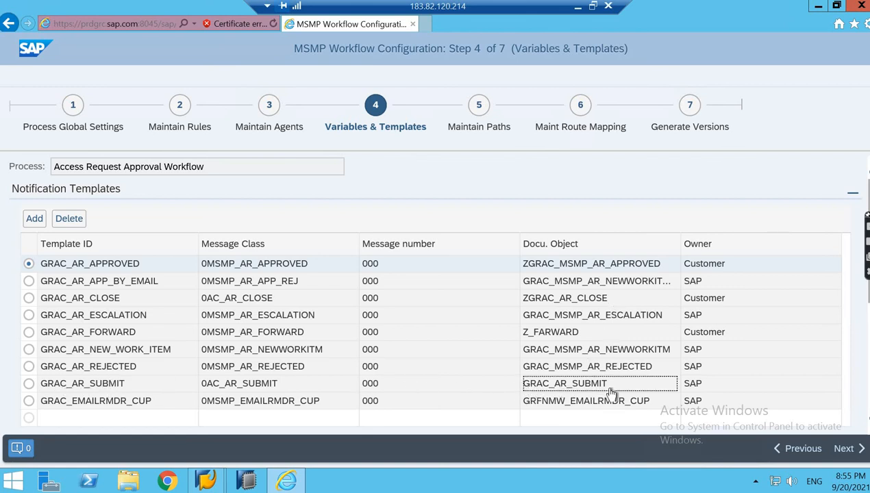
{"action": "left_click_drag", "start_coordinate": [615, 389], "coordinate": [522, 389]}
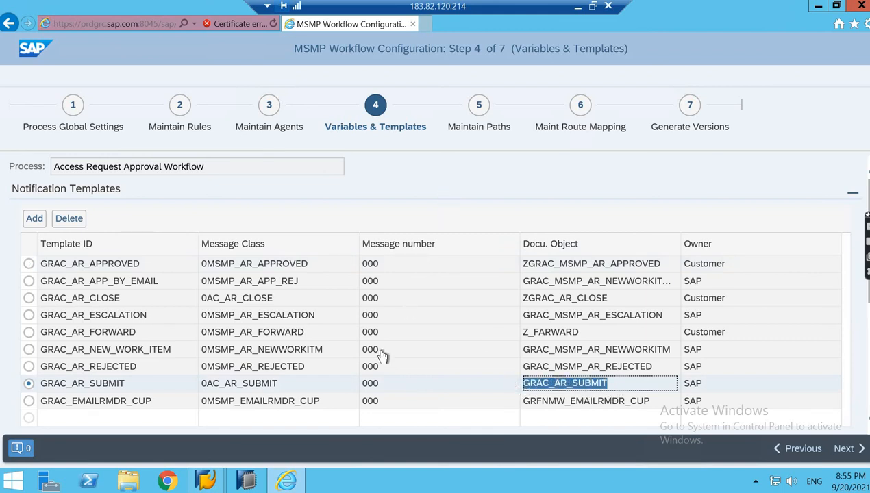
{"action": "left_click", "coordinate": [205, 481]}
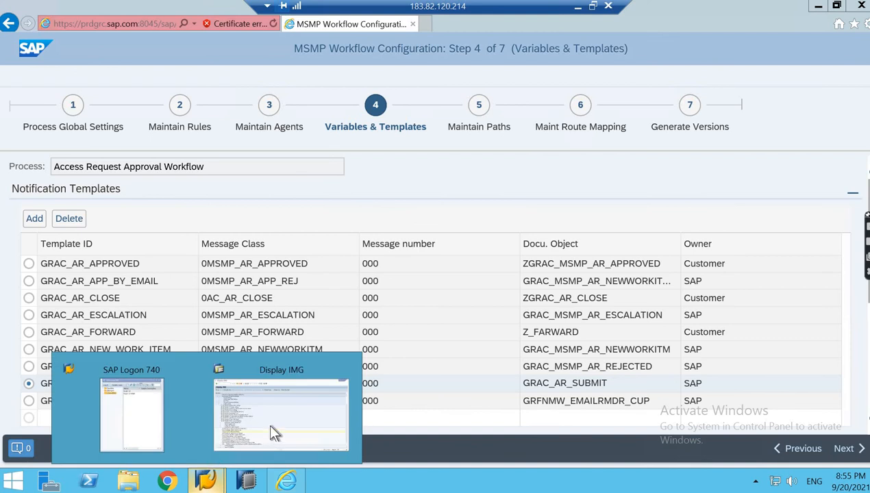
{"action": "left_click", "coordinate": [272, 432]}
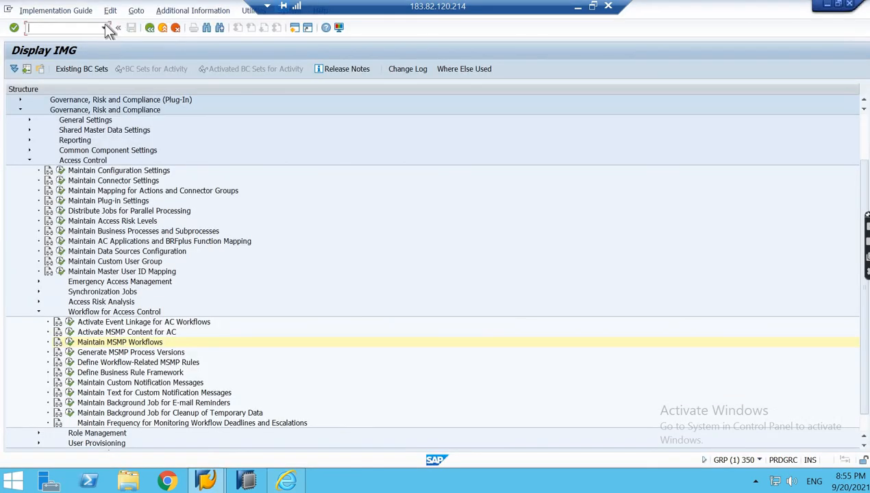
Step: Start transaction SE61 in a new SAP session and display the English general text document GRAC_AR_SUBMIT
{"action": "left_click", "coordinate": [293, 28]}
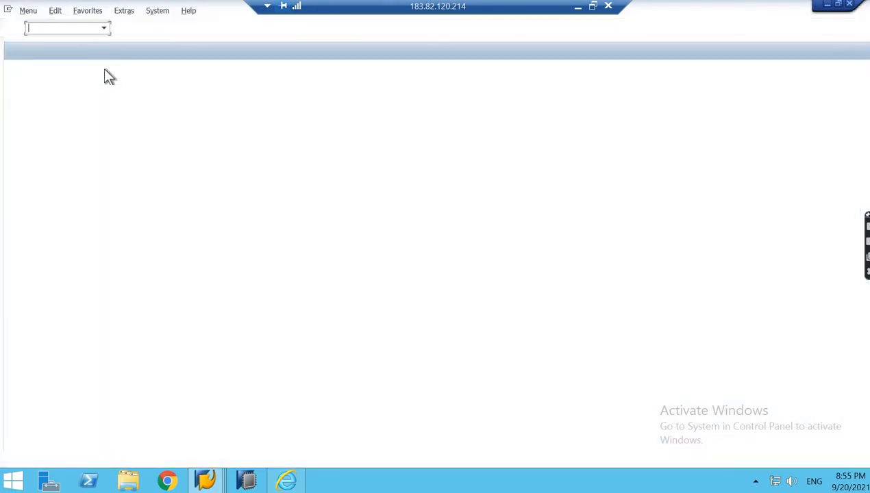
{"action": "type", "text": "se61"}
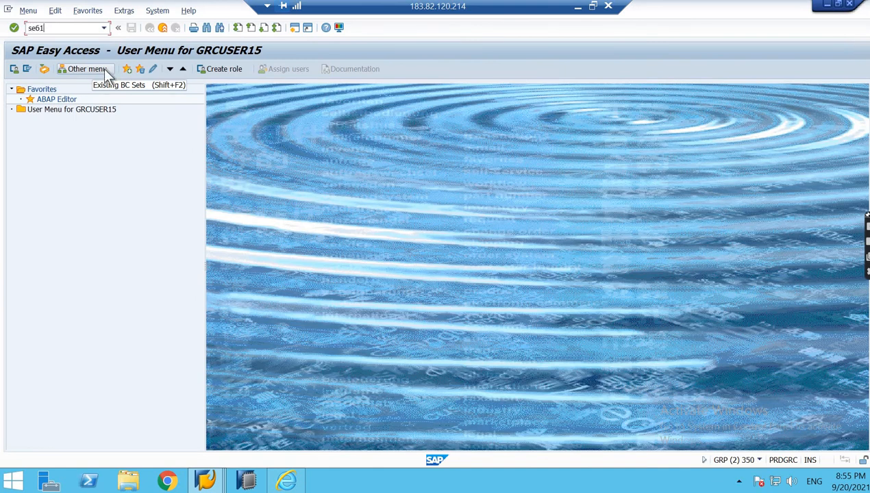
{"action": "key", "text": "Return"}
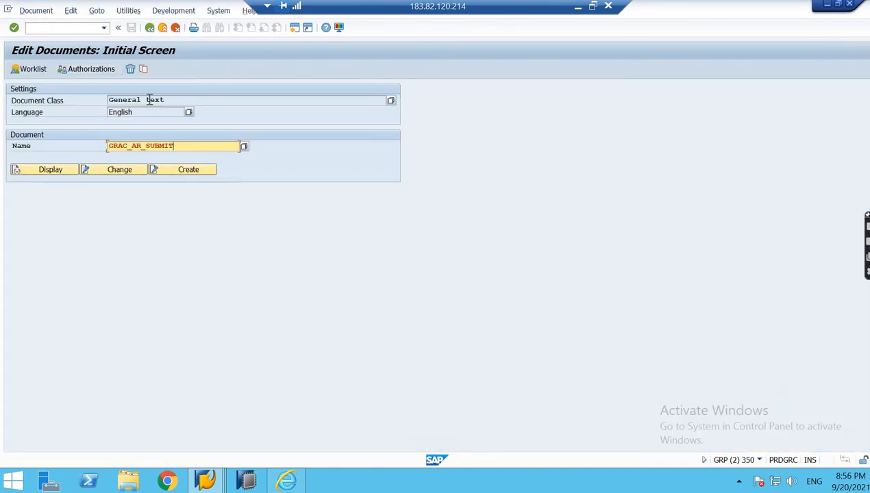
{"action": "left_click_drag", "start_coordinate": [165, 100], "coordinate": [103, 93]}
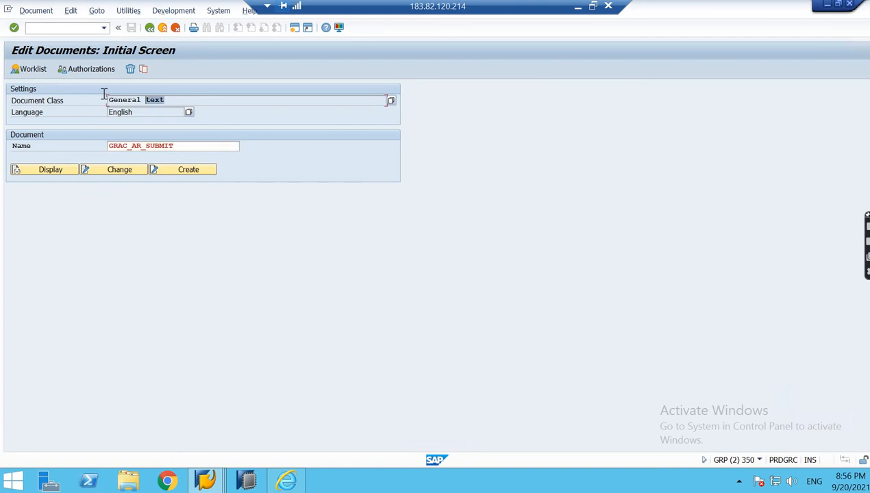
{"action": "left_click", "coordinate": [30, 170]}
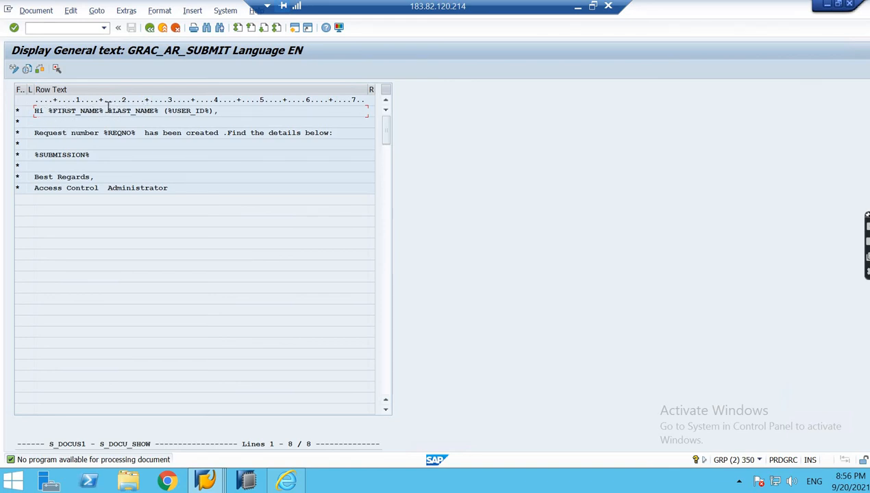
Step: Examine the name, request number and submission placeholders in the GRAC_AR_SUBMIT text, and return to the Edit Documents initial screen
{"action": "left_click_drag", "start_coordinate": [64, 111], "coordinate": [48, 112]}
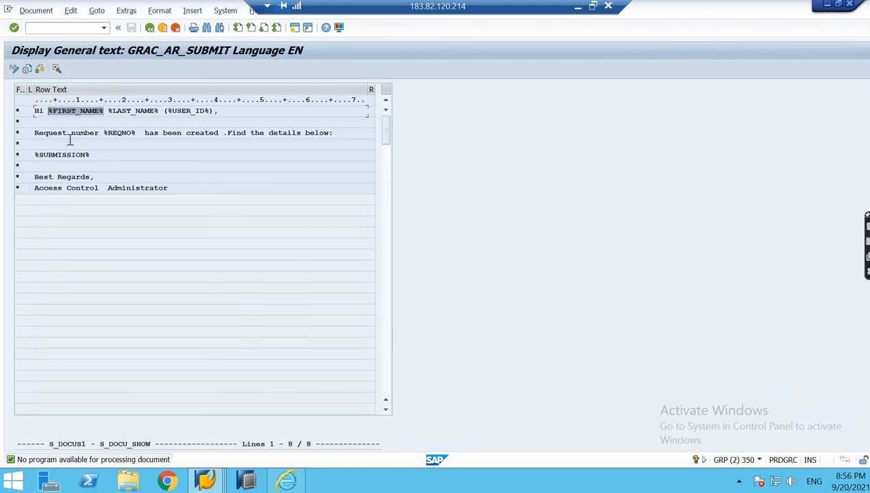
{"action": "left_click", "coordinate": [104, 126]}
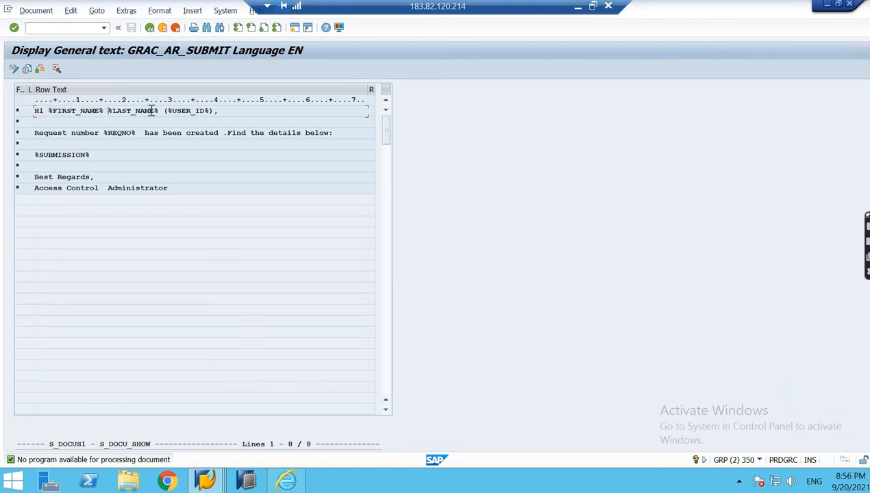
{"action": "left_click_drag", "start_coordinate": [151, 111], "coordinate": [159, 110]}
{"action": "left_click", "coordinate": [80, 111]}
{"action": "left_click_drag", "start_coordinate": [136, 134], "coordinate": [104, 136]}
{"action": "left_click", "coordinate": [212, 133]}
{"action": "left_click_drag", "start_coordinate": [93, 155], "coordinate": [15, 147]}
{"action": "left_click", "coordinate": [150, 29]}
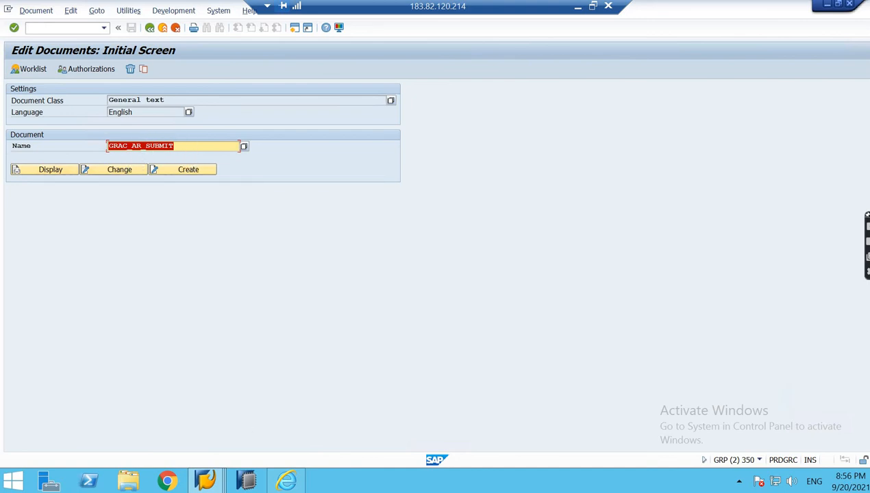
Step: Switch back to the MSMP Workflow Configuration in the browser, select the GRAC_AR_FORWARD template, and advance to Maintain Paths
{"action": "left_click", "coordinate": [288, 483]}
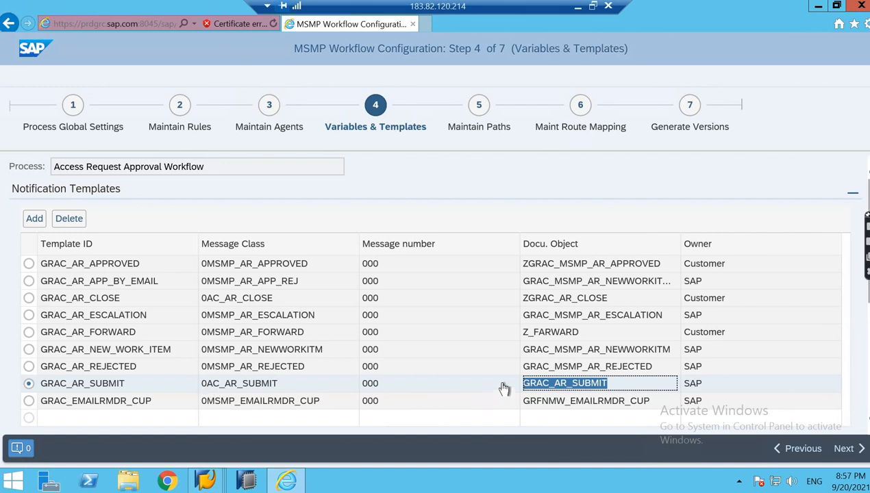
{"action": "left_click", "coordinate": [519, 335]}
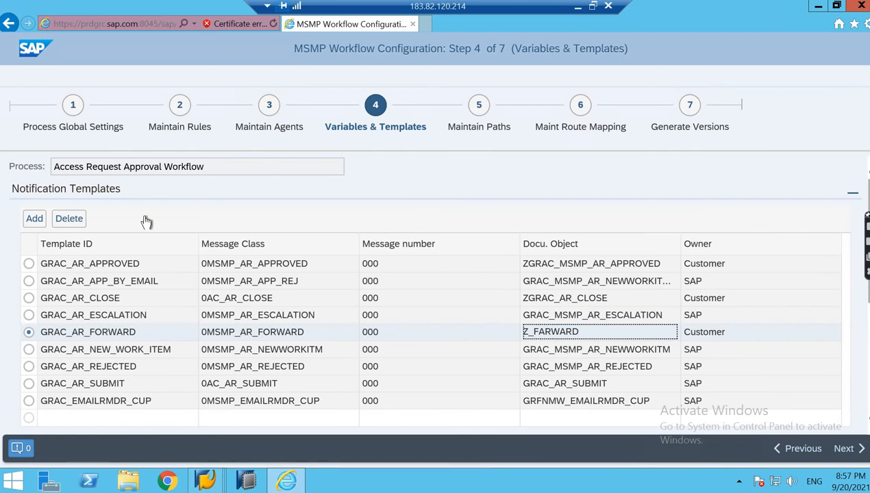
{"action": "left_click", "coordinate": [477, 116]}
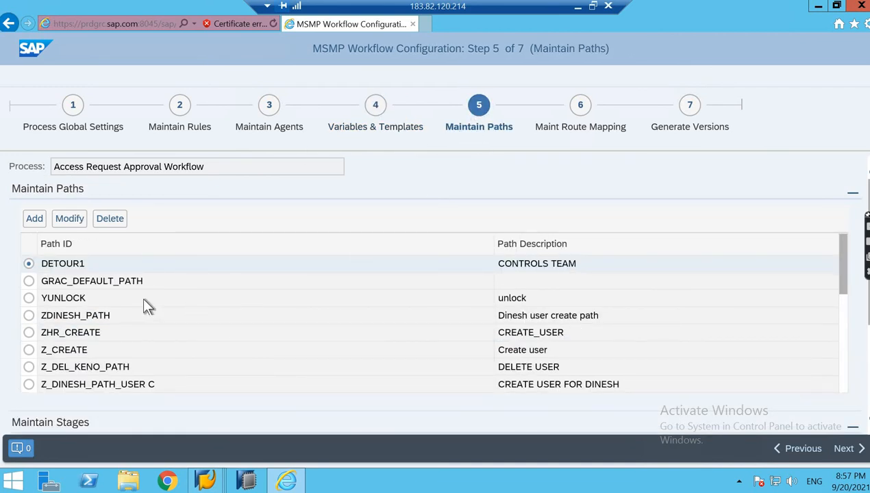
Step: Select the ZHR_CREATE path and review its stages under Maintain Stages
{"action": "left_click", "coordinate": [29, 332]}
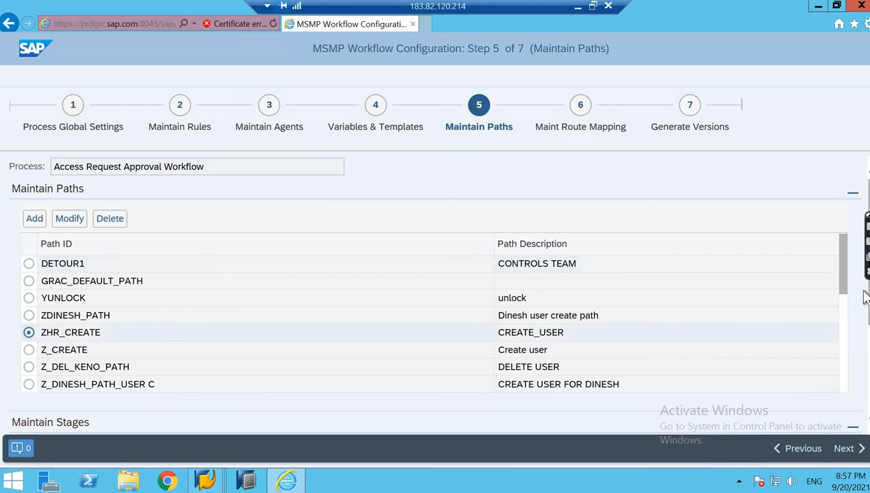
{"action": "scroll", "coordinate": [787, 328], "scroll_direction": "down", "scroll_amount": 3}
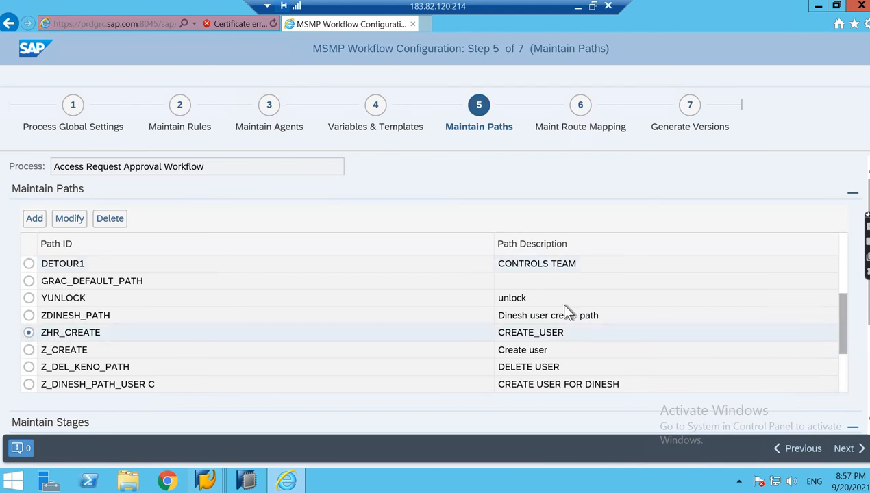
{"action": "scroll", "coordinate": [559, 308], "scroll_direction": "down", "scroll_amount": 10}
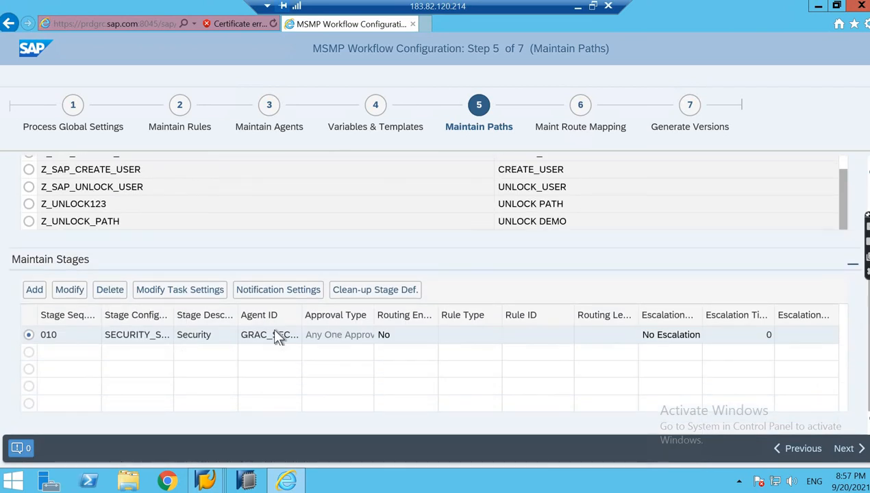
Step: Select the Z_SAP_CHANGE_USER path and examine its stage sequence and agents
{"action": "scroll", "coordinate": [74, 282], "scroll_direction": "up", "scroll_amount": 2}
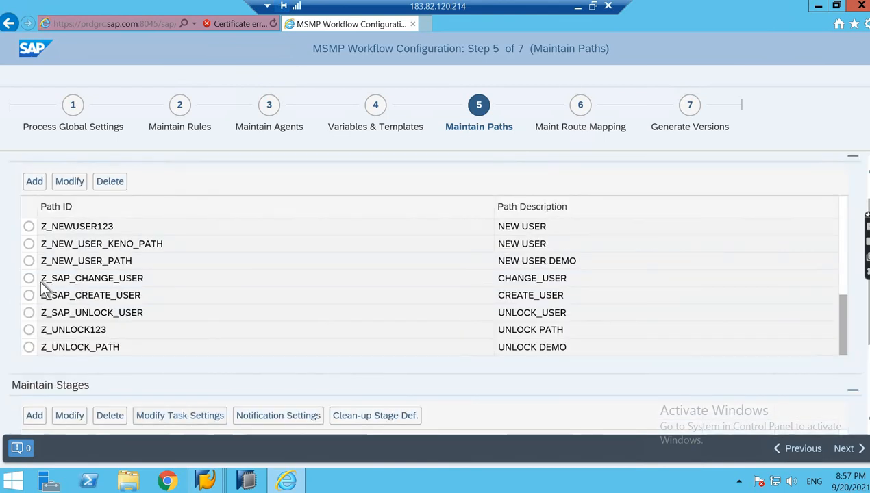
{"action": "left_click", "coordinate": [29, 278]}
{"action": "scroll", "coordinate": [201, 300], "scroll_direction": "down", "scroll_amount": 2}
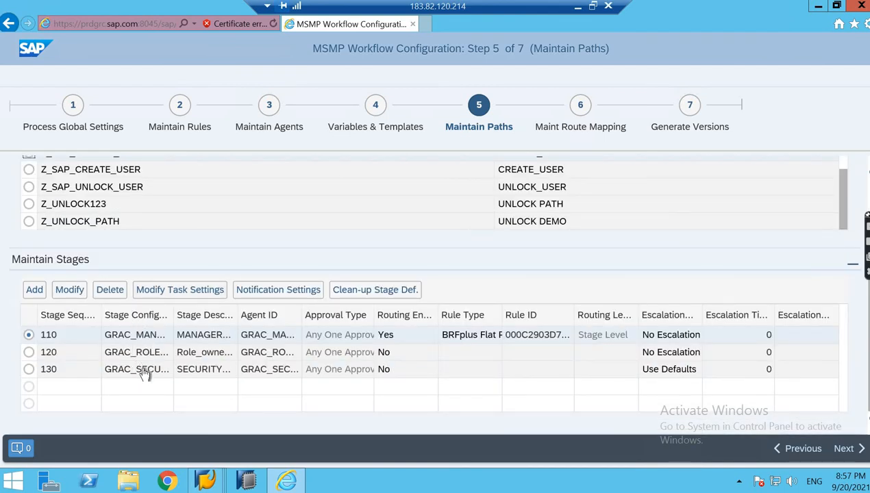
{"action": "scroll", "coordinate": [205, 240], "scroll_direction": "up", "scroll_amount": 1}
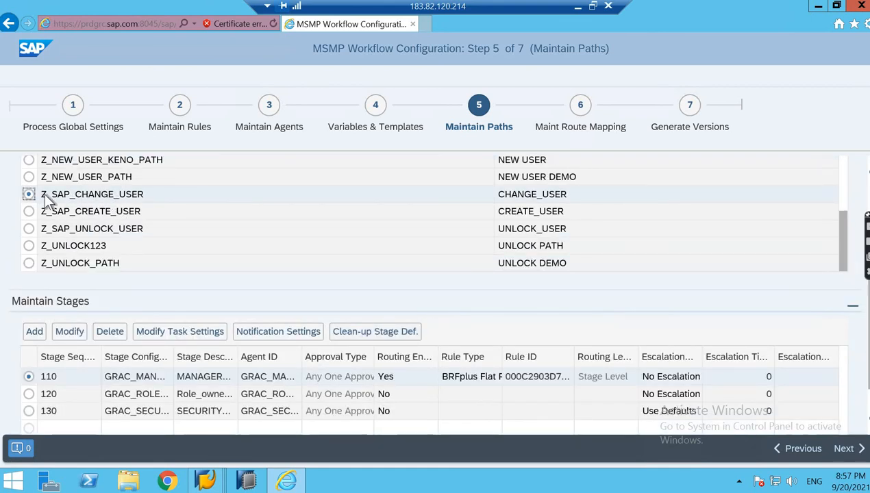
Step: Advance through Maint Route Mapping to the Generate Versions stage of the access request process
{"action": "left_click", "coordinate": [577, 120]}
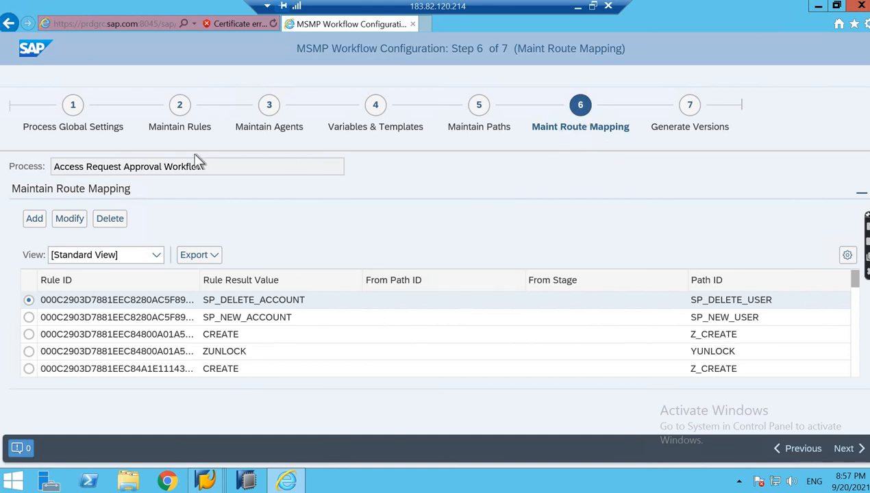
{"action": "left_click", "coordinate": [846, 449]}
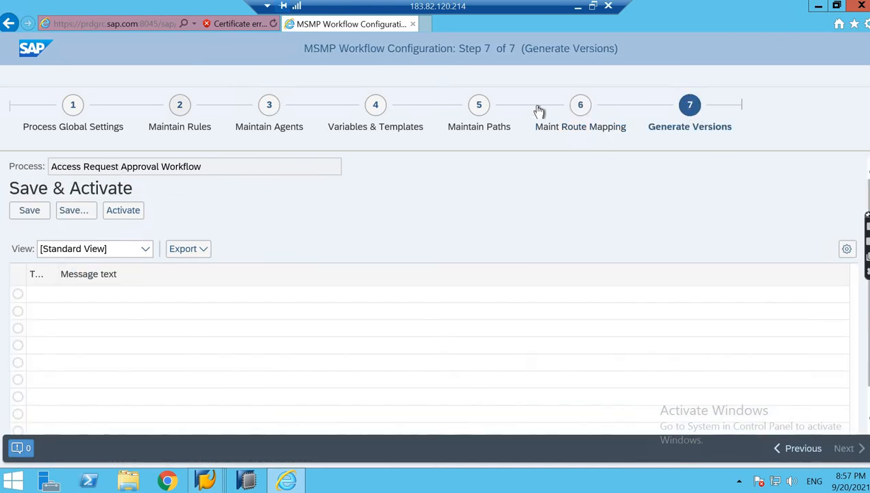
Step: Save the access request workflow with the Do Not Transport Object option, activate it, and dismiss the resulting message
{"action": "left_click", "coordinate": [29, 214]}
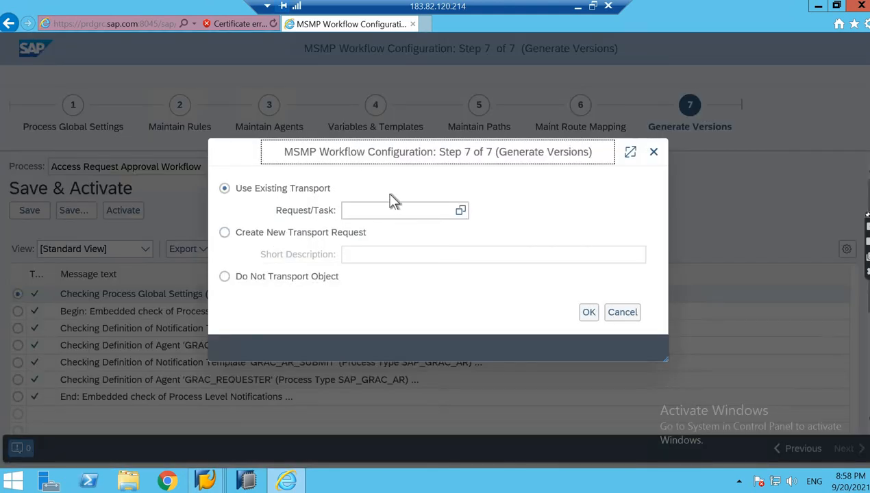
{"action": "left_click", "coordinate": [404, 213]}
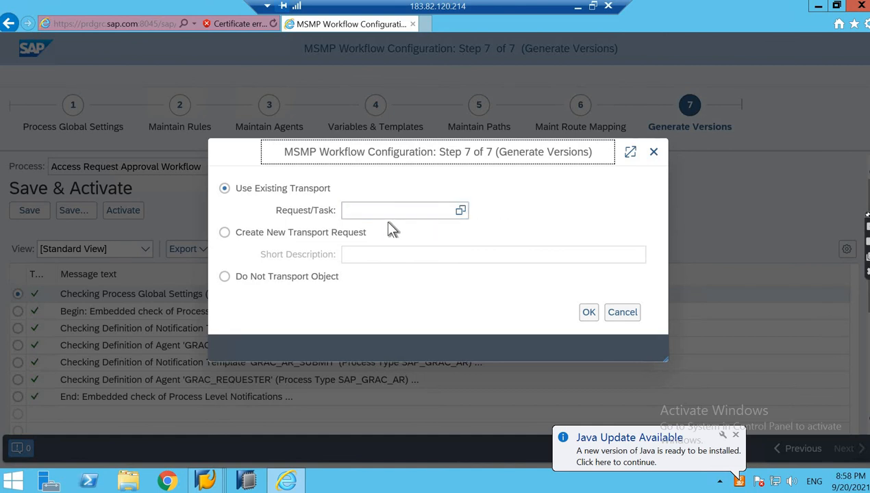
{"action": "left_click", "coordinate": [225, 277]}
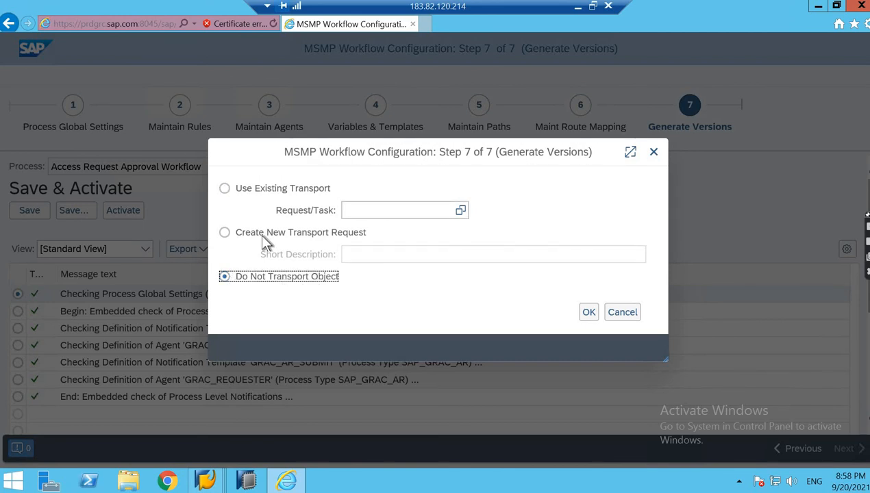
{"action": "left_click", "coordinate": [588, 315]}
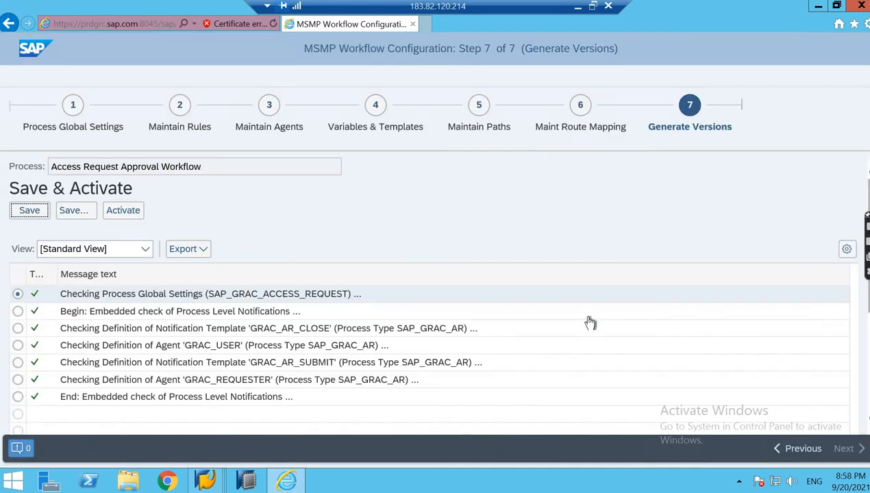
{"action": "left_click", "coordinate": [124, 216]}
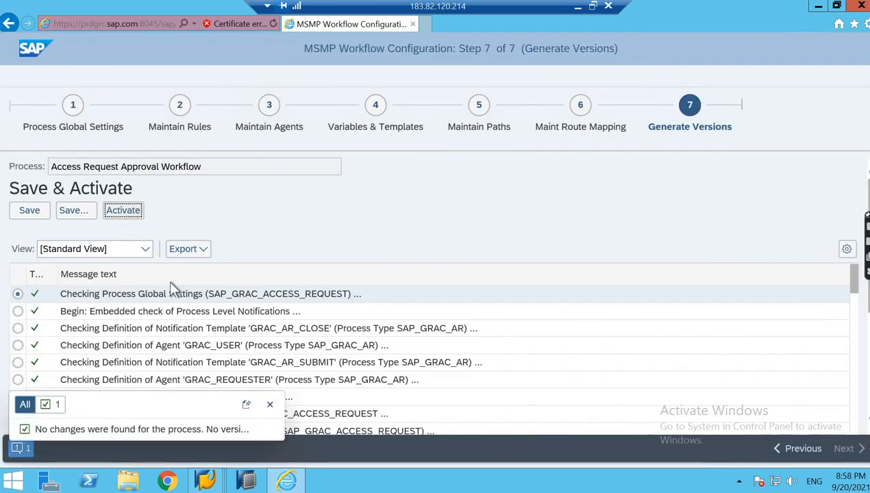
{"action": "left_click", "coordinate": [271, 408]}
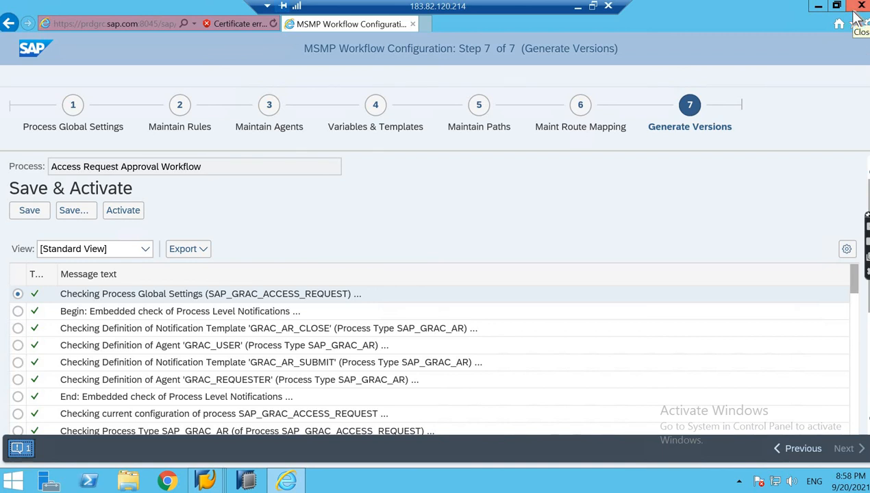
Step: Minimize the browser and the remote desktop session to return to the Access Request Management presentation
{"action": "left_click", "coordinate": [816, 6]}
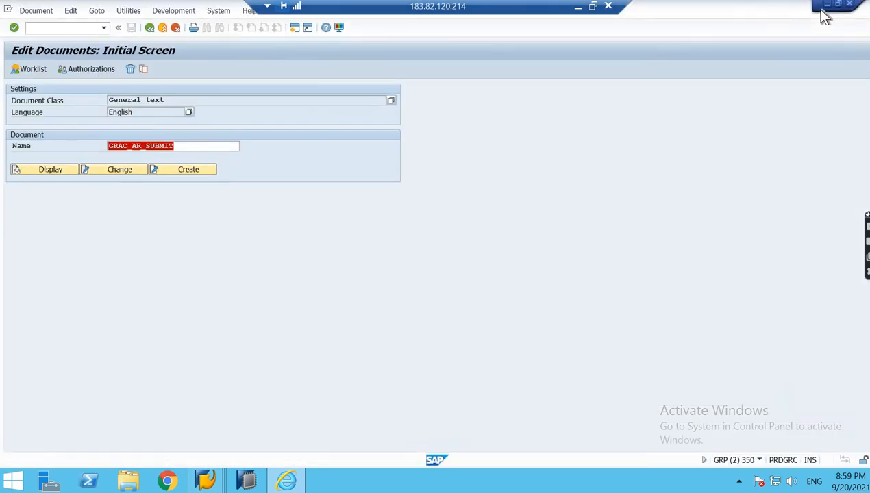
{"action": "left_click", "coordinate": [576, 12]}
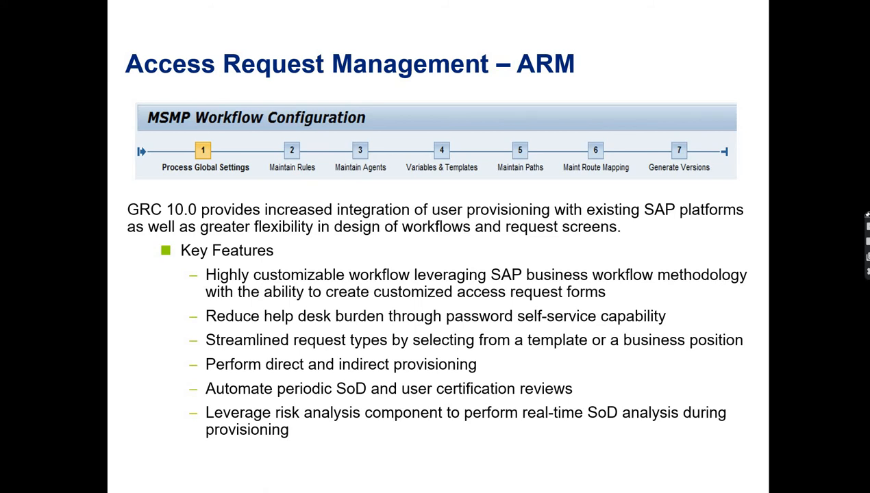